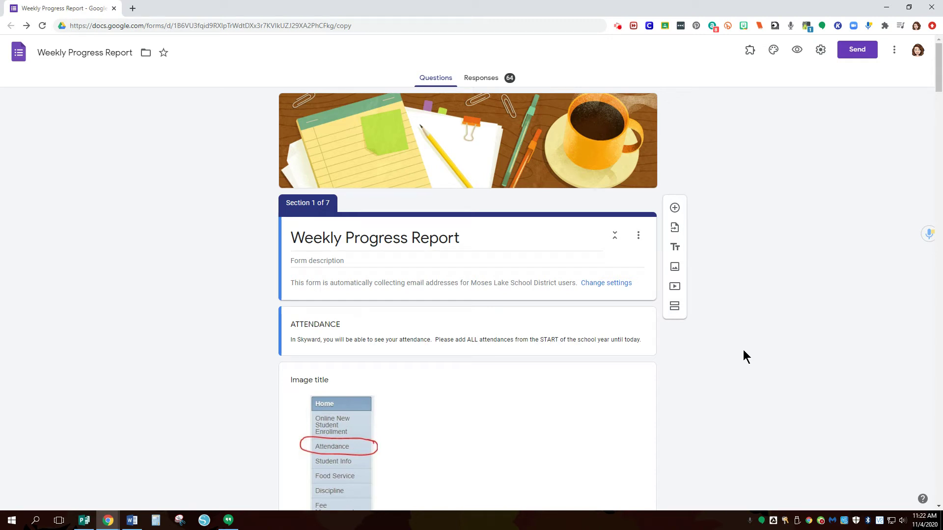
Scroll through the Attendance and Grades sections down to the Section 3 of 7 header
{"action": "scroll", "coordinate": [736, 349], "scroll_direction": "down", "scroll_amount": 3}
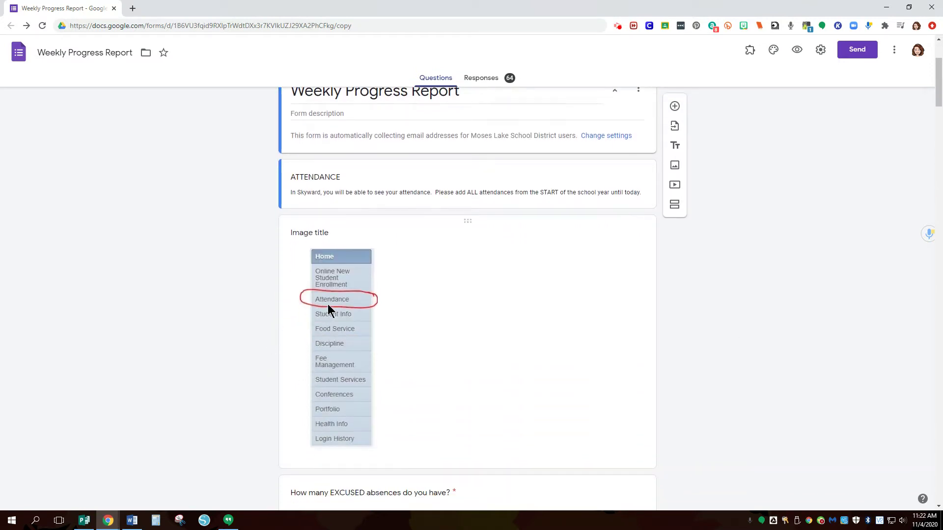
{"action": "scroll", "coordinate": [551, 307], "scroll_direction": "down", "scroll_amount": 4}
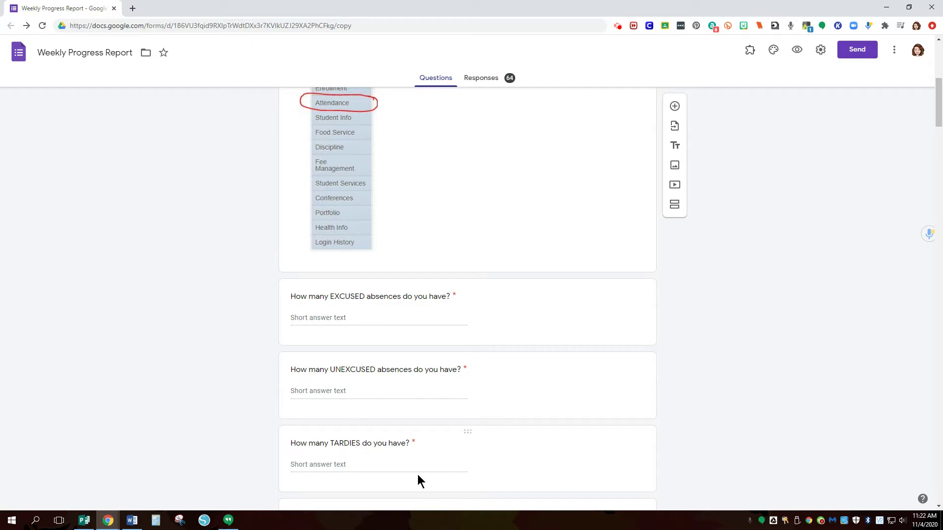
{"action": "scroll", "coordinate": [511, 421], "scroll_direction": "down", "scroll_amount": 3}
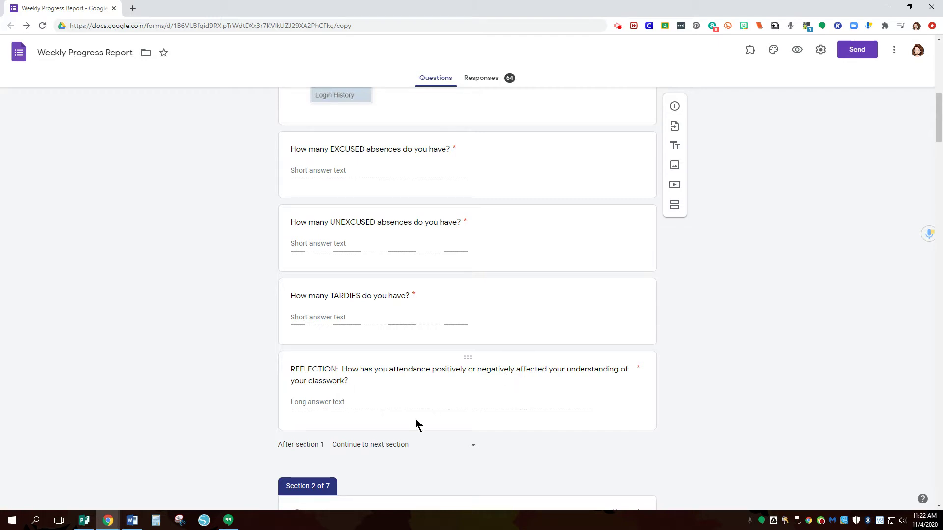
{"action": "scroll", "coordinate": [429, 423], "scroll_direction": "down", "scroll_amount": 6}
{"action": "scroll", "coordinate": [718, 440], "scroll_direction": "down", "scroll_amount": 3}
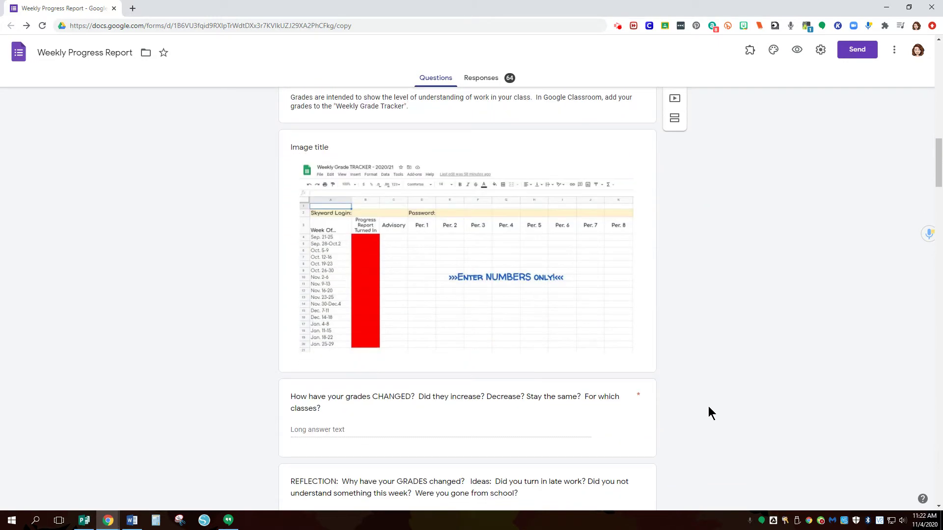
{"action": "scroll", "coordinate": [708, 408], "scroll_direction": "up", "scroll_amount": 1}
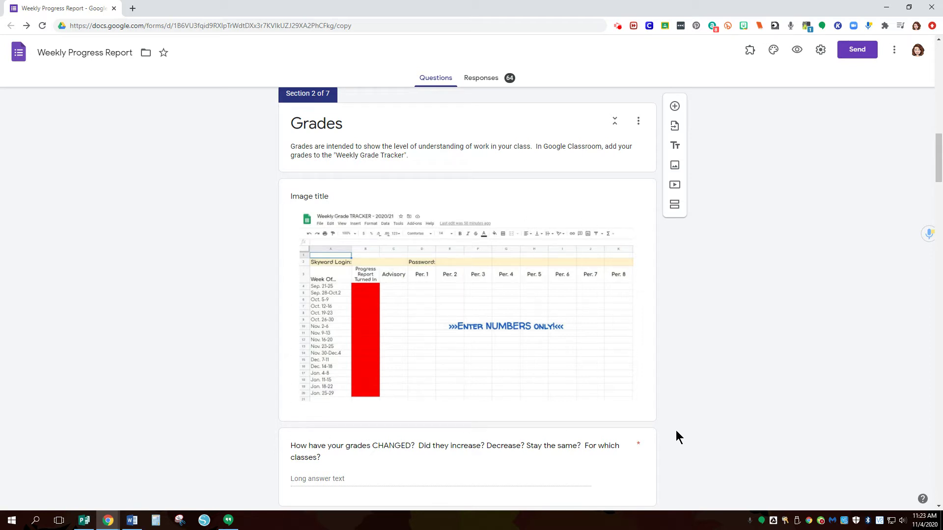
{"action": "scroll", "coordinate": [650, 421], "scroll_direction": "down", "scroll_amount": 4}
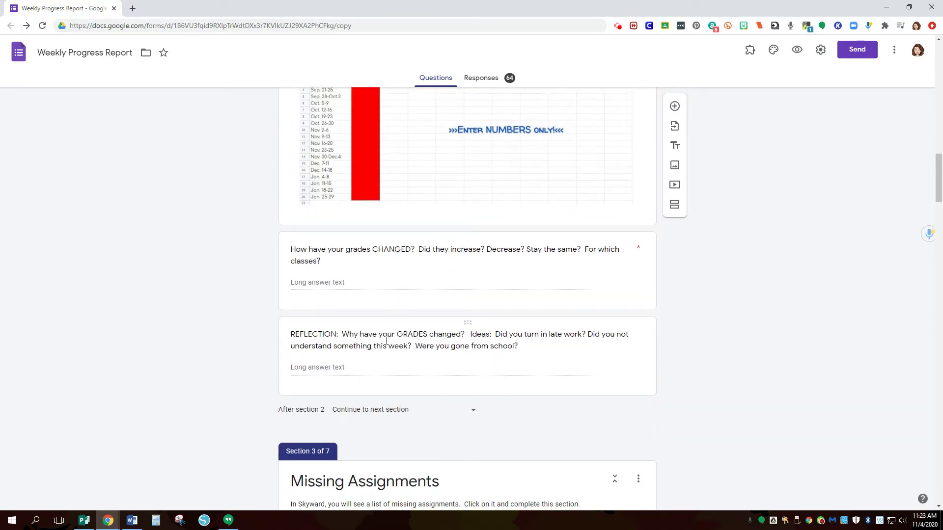
{"action": "scroll", "coordinate": [507, 363], "scroll_direction": "down", "scroll_amount": 4}
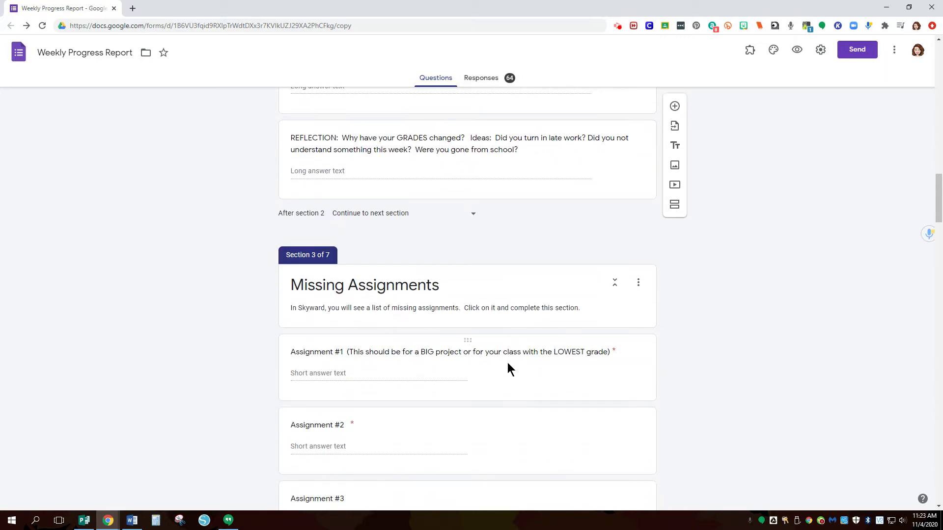
Scroll through the Missing Assignments and Support sections into the Goals section
{"action": "scroll", "coordinate": [507, 362], "scroll_direction": "down", "scroll_amount": 3}
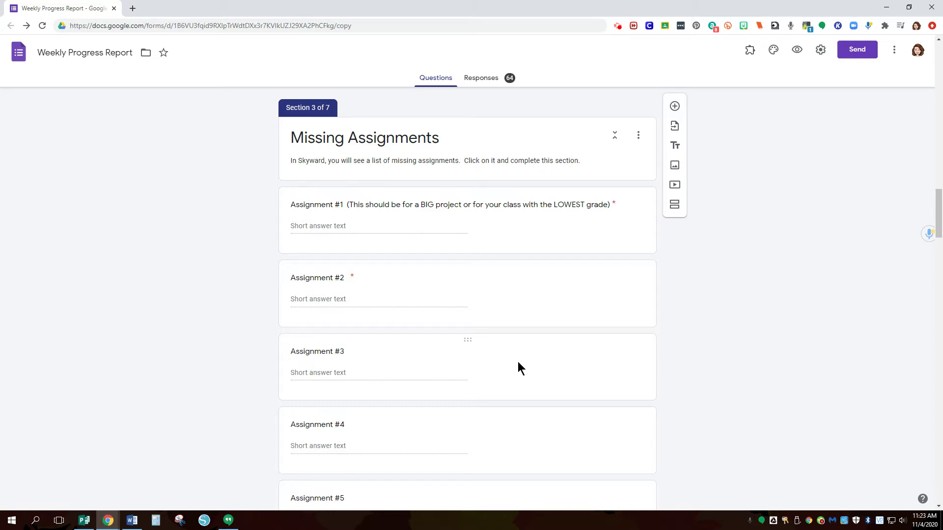
{"action": "scroll", "coordinate": [518, 364], "scroll_direction": "down", "scroll_amount": 6}
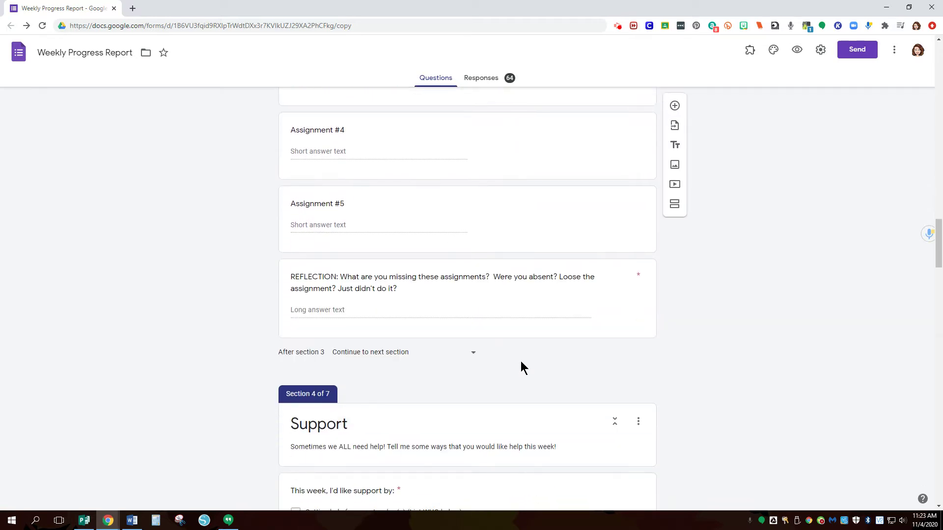
{"action": "scroll", "coordinate": [475, 346], "scroll_direction": "down", "scroll_amount": 5}
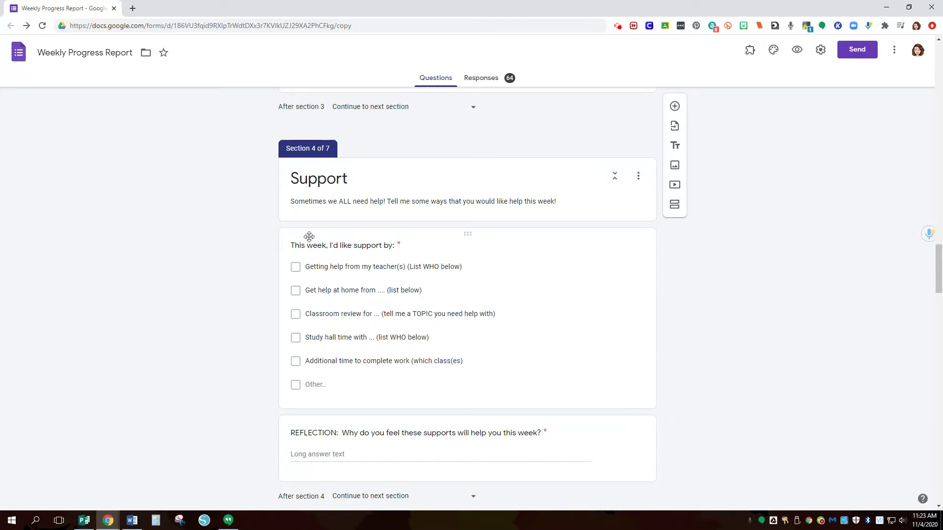
{"action": "scroll", "coordinate": [614, 395], "scroll_direction": "down", "scroll_amount": 7}
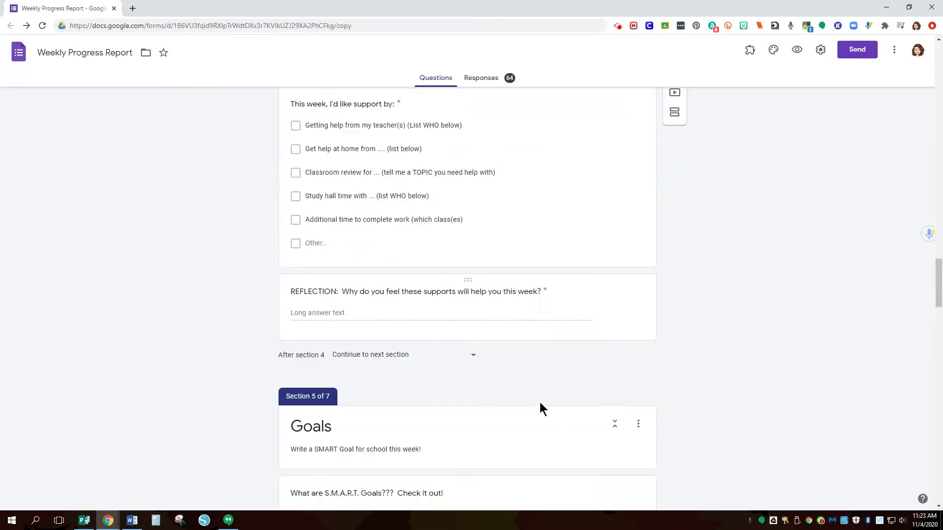
{"action": "scroll", "coordinate": [561, 398], "scroll_direction": "down", "scroll_amount": 4}
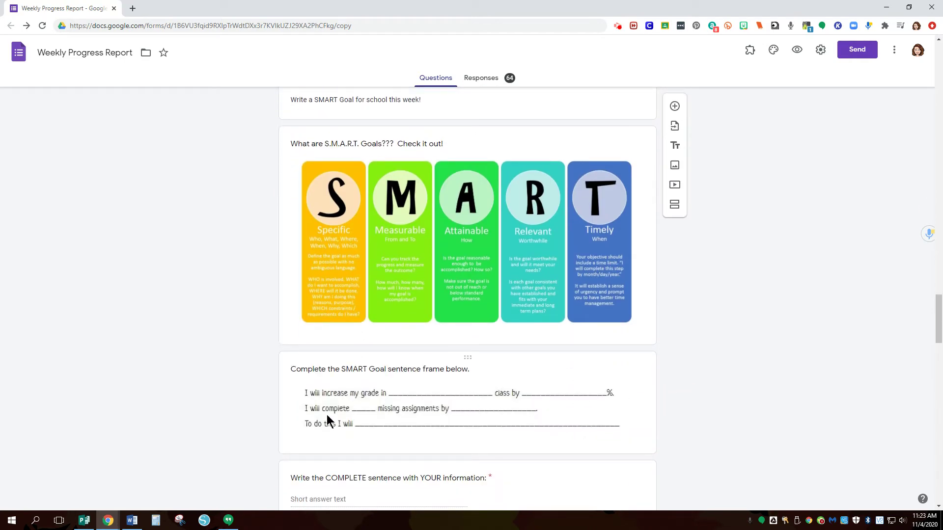
Select the SMART Goal and Point of Confusion sentence-frame cards
{"action": "left_click", "coordinate": [541, 409]}
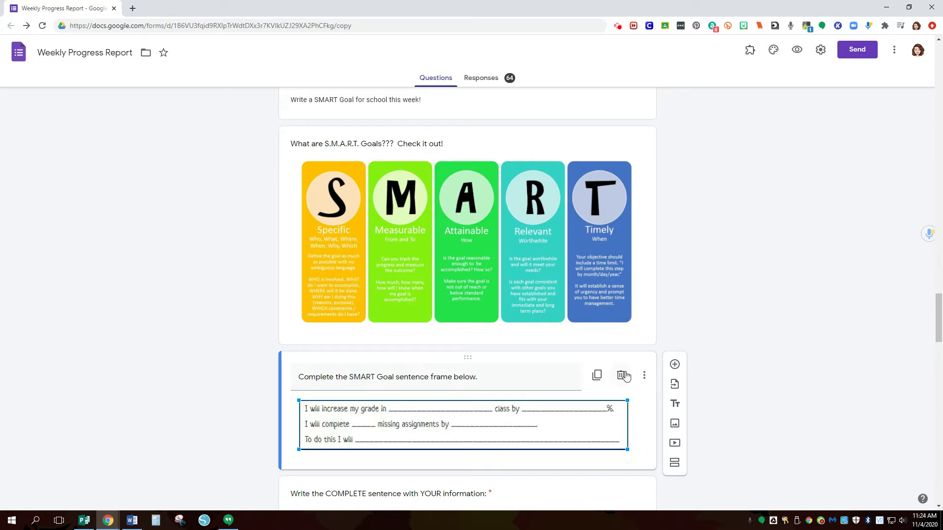
{"action": "scroll", "coordinate": [786, 369], "scroll_direction": "down", "scroll_amount": 6}
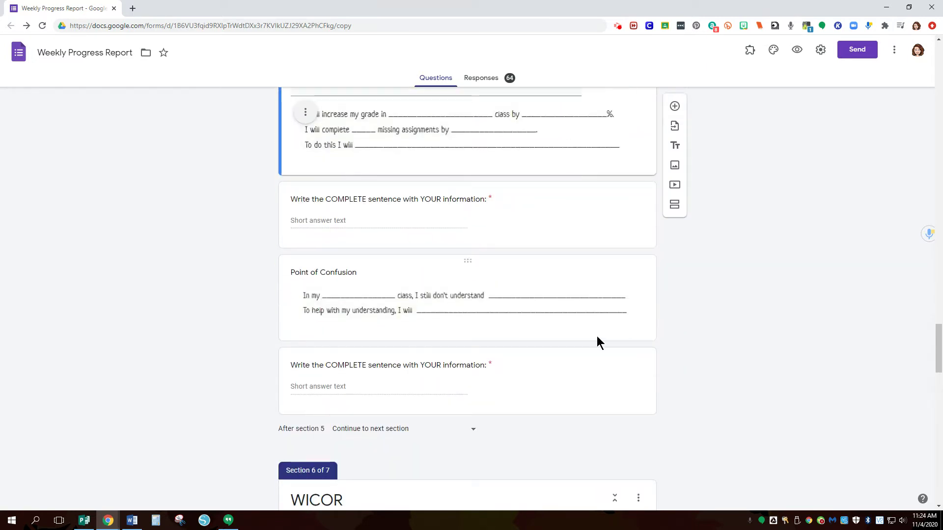
{"action": "left_click", "coordinate": [410, 304]}
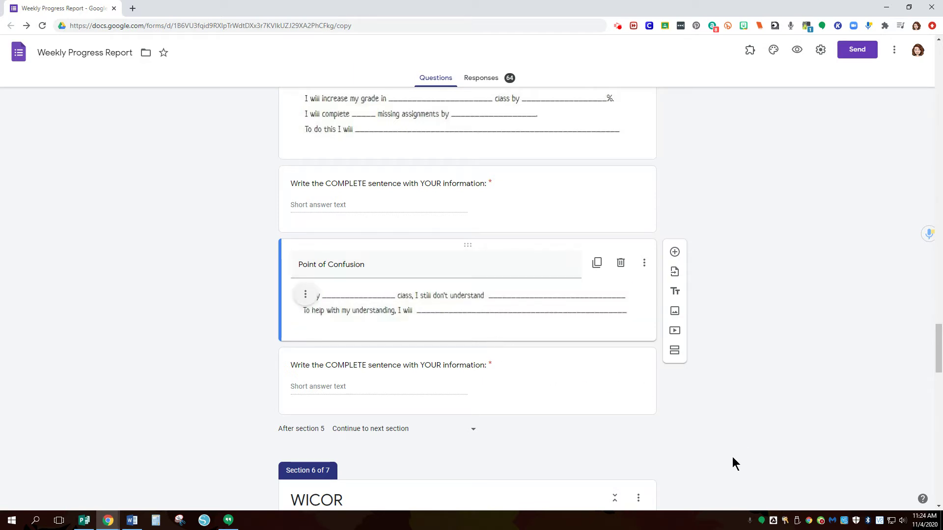
Move down to the WICOR section and select the Writing question with its 25-character minimum
{"action": "scroll", "coordinate": [746, 427], "scroll_direction": "down", "scroll_amount": 5}
{"action": "scroll", "coordinate": [761, 423], "scroll_direction": "down", "scroll_amount": 3}
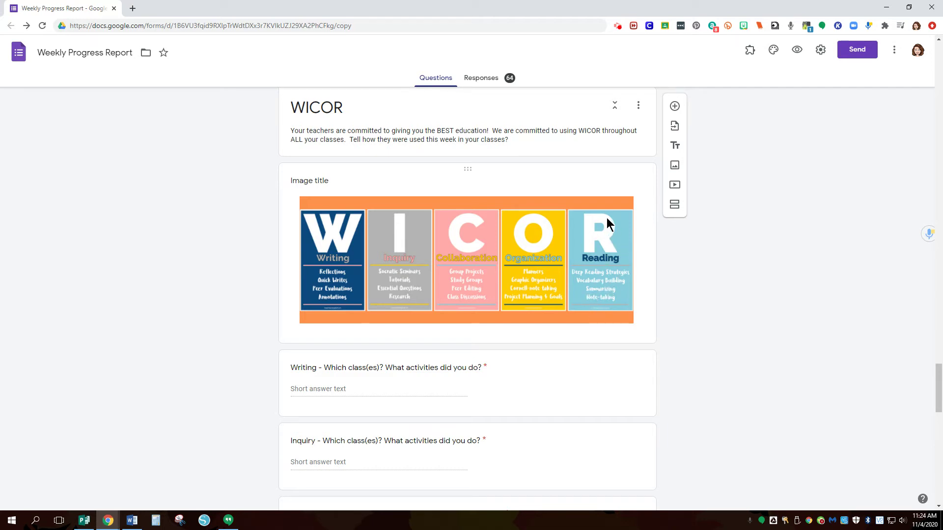
{"action": "left_click", "coordinate": [373, 390]}
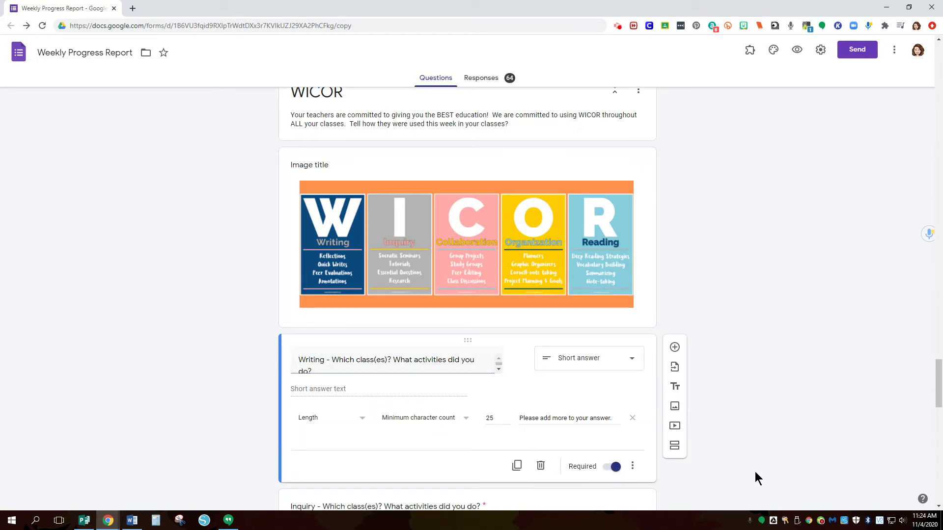
Check the Reflection question's 50-character minimum, then bring up the Weekly Grade TRACKER spreadsheet
{"action": "scroll", "coordinate": [623, 478], "scroll_direction": "down", "scroll_amount": 2}
{"action": "scroll", "coordinate": [482, 444], "scroll_direction": "down", "scroll_amount": 7}
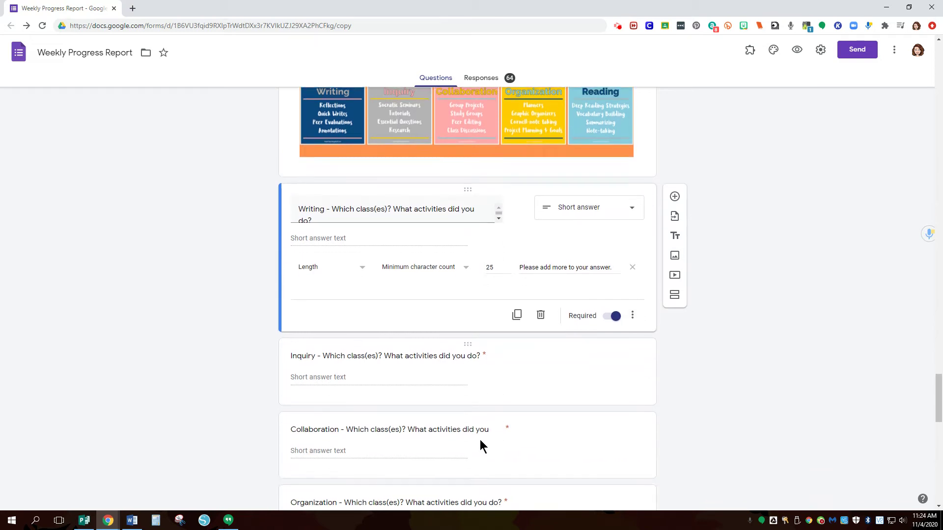
{"action": "scroll", "coordinate": [525, 404], "scroll_direction": "down", "scroll_amount": 5}
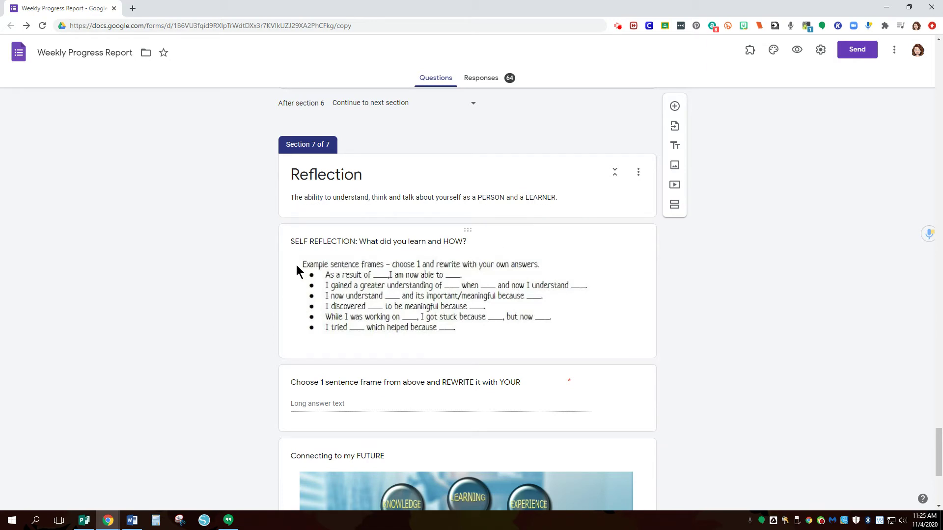
{"action": "left_click", "coordinate": [411, 409]}
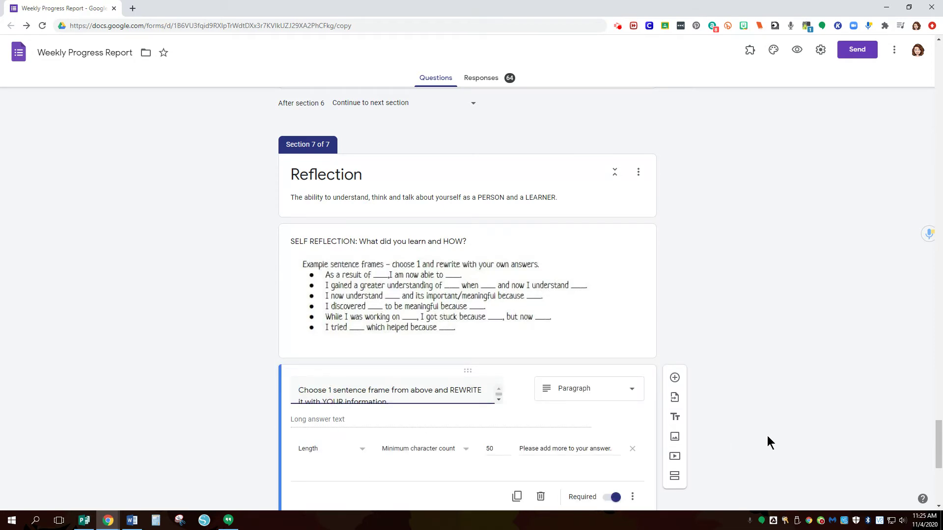
{"action": "scroll", "coordinate": [767, 432], "scroll_direction": "down", "scroll_amount": 7}
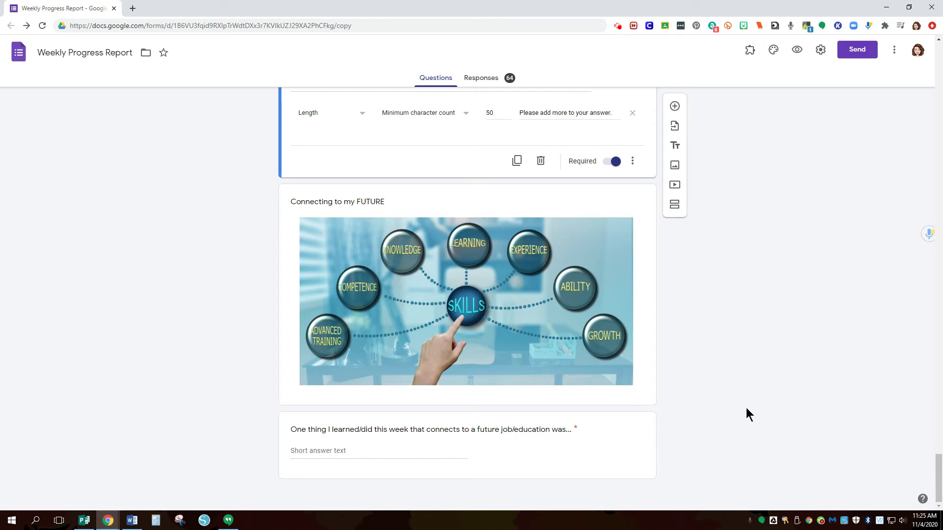
{"action": "key", "text": "alt+Tab"}
{"action": "key", "text": "alt+Tab"}
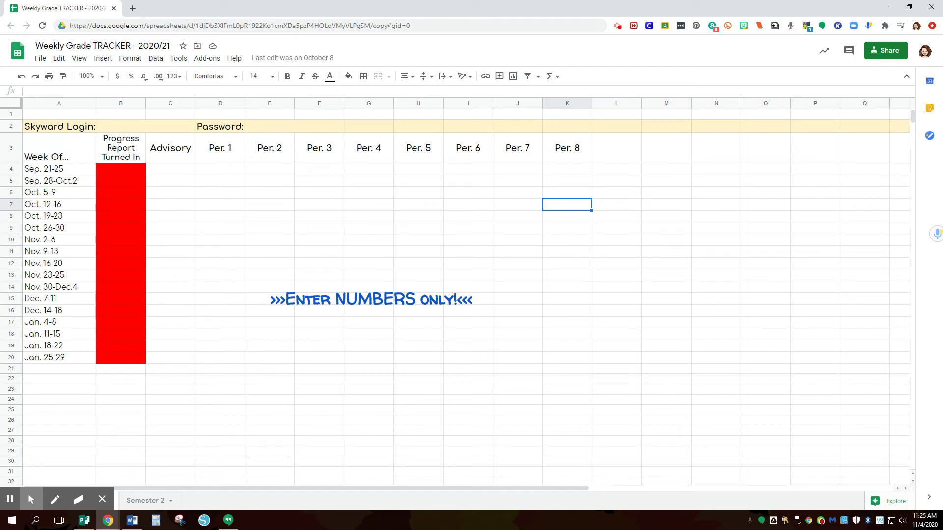
Highlight the week dates in column A, from Sep. 21-25 down to Nov. 30-Dec.4
{"action": "left_click", "coordinate": [59, 173]}
{"action": "left_click_drag", "start_coordinate": [62, 182], "coordinate": [64, 275]}
{"action": "left_click", "coordinate": [67, 286]}
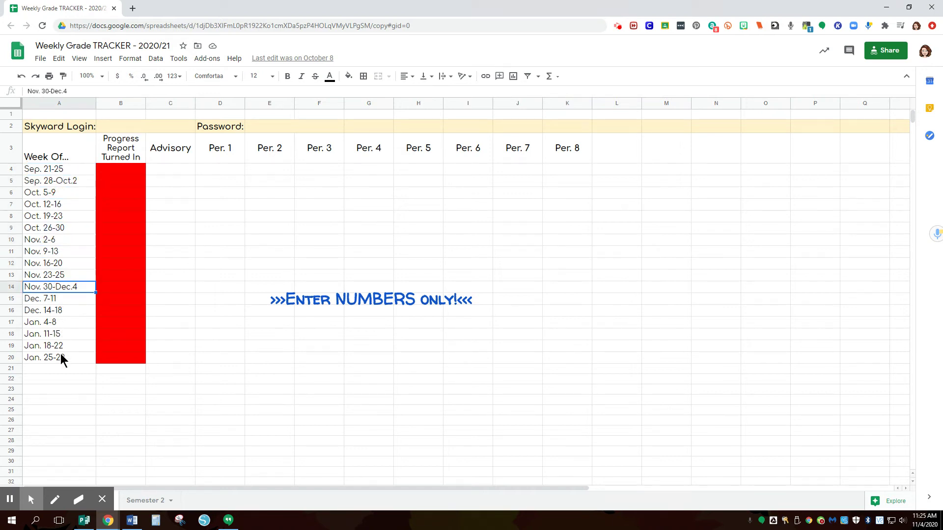
{"action": "left_click_drag", "start_coordinate": [74, 172], "coordinate": [69, 368]}
{"action": "left_click", "coordinate": [211, 401]}
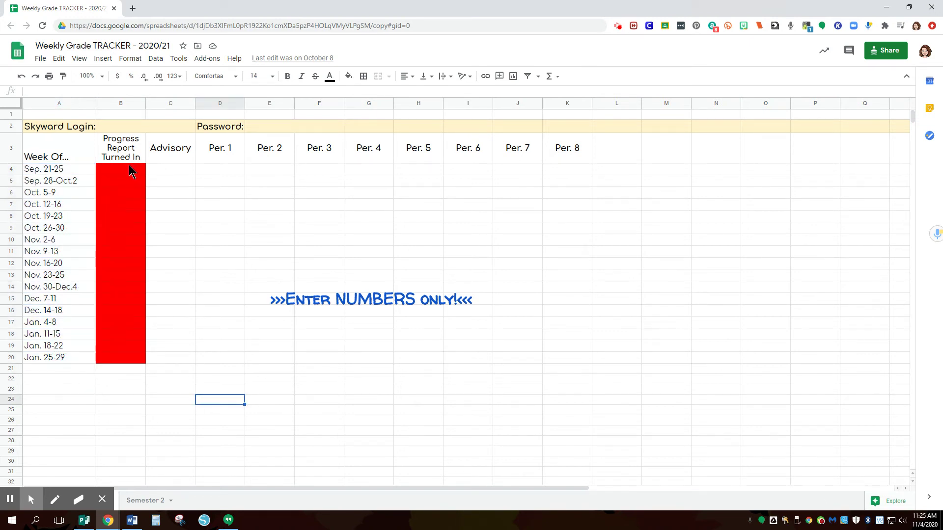
Enter 'Yes' for the Sep. 21-25 Progress Report Turned In cell
{"action": "left_click", "coordinate": [131, 178]}
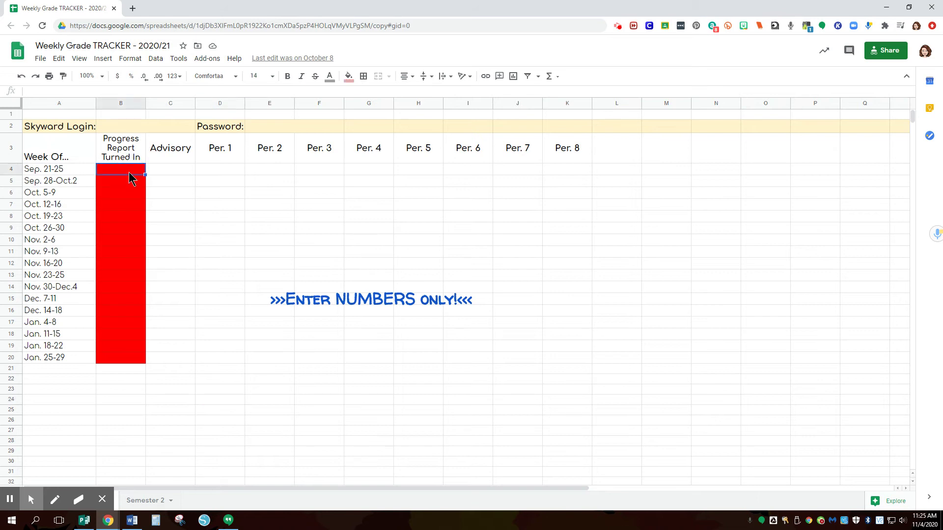
{"action": "type", "text": "Yes"}
{"action": "key", "text": "Tab"}
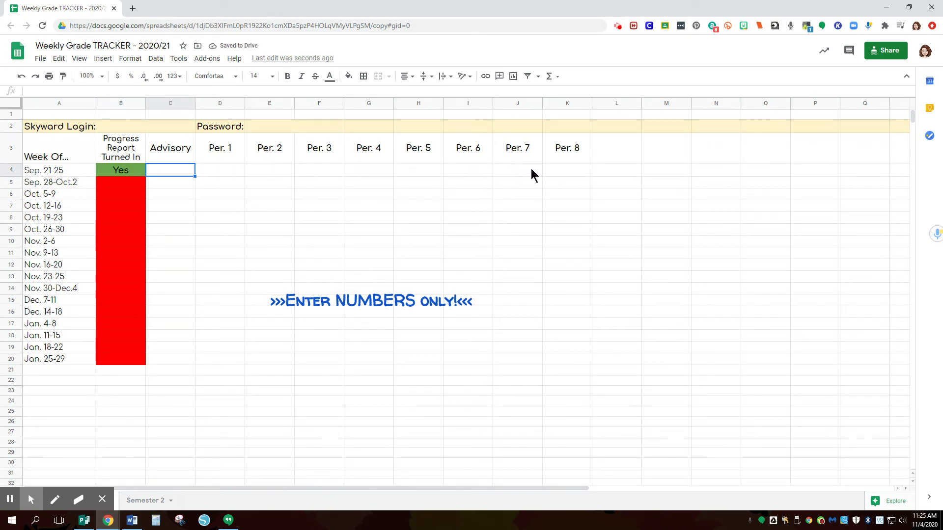
Enter the Sep. 21-25 grades 23, 56, 87, 65, 78 and 90 across C4:H4
{"action": "type", "text": "23"}
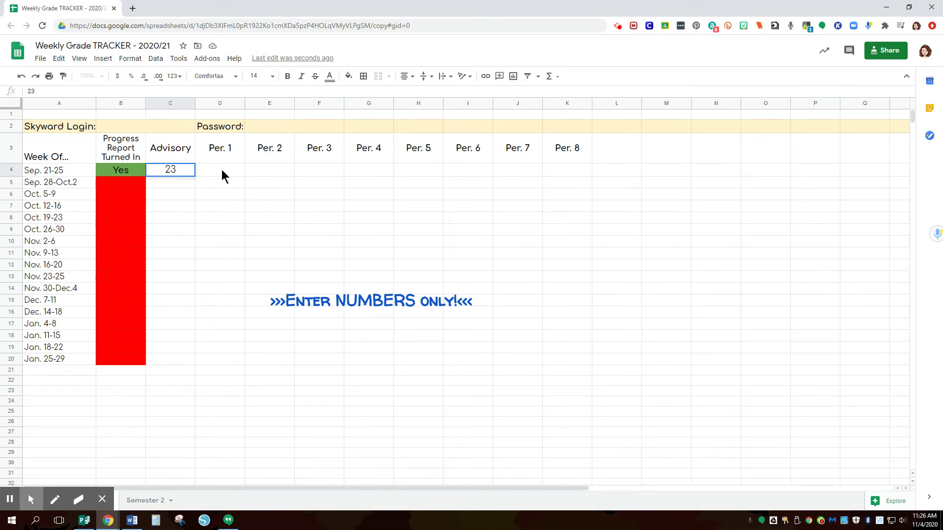
{"action": "left_click", "coordinate": [222, 170]}
{"action": "type", "text": "56"}
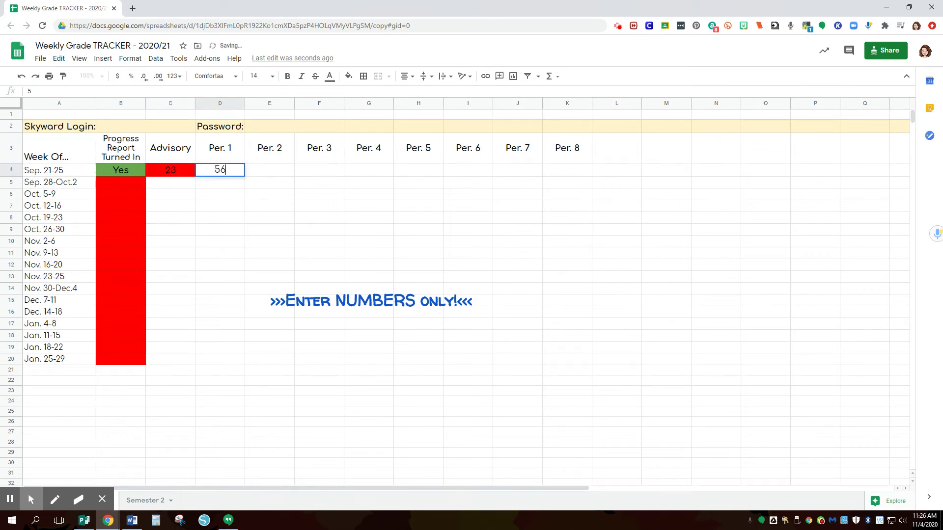
{"action": "left_click", "coordinate": [274, 173]}
{"action": "type", "text": "87"}
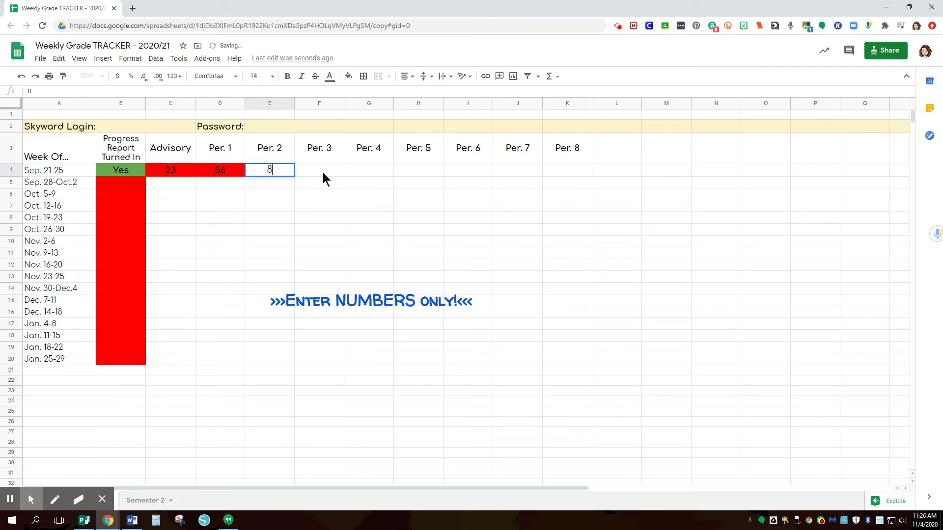
{"action": "left_click", "coordinate": [326, 176]}
{"action": "type", "text": "65"}
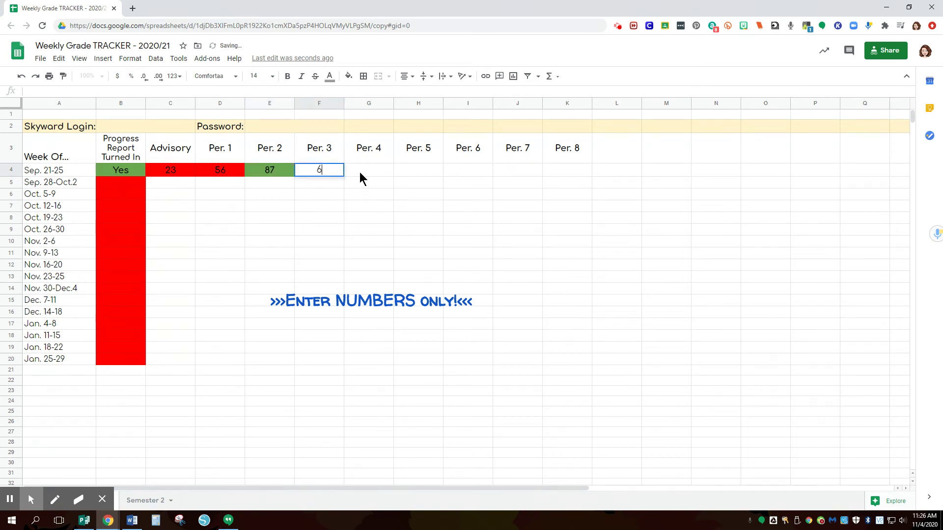
{"action": "left_click", "coordinate": [367, 176]}
{"action": "type", "text": "78"}
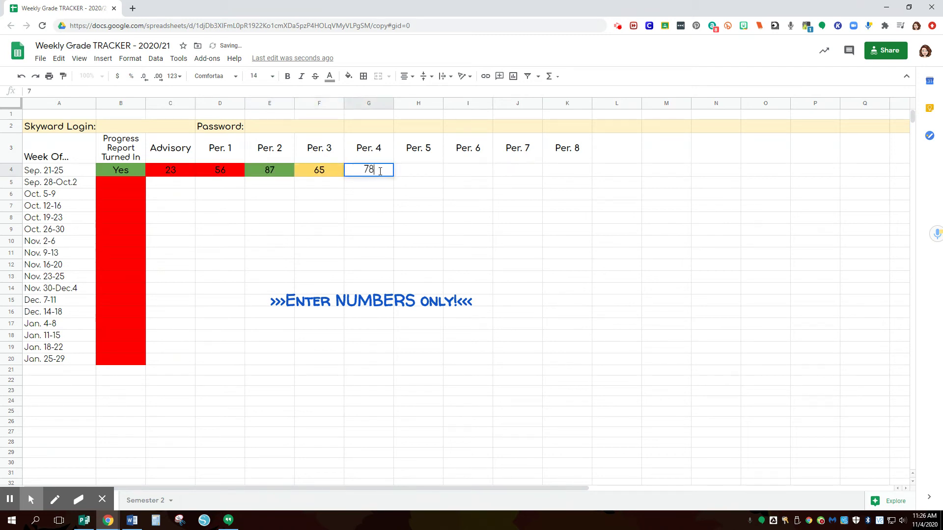
{"action": "left_click", "coordinate": [423, 173]}
{"action": "type", "text": "90"}
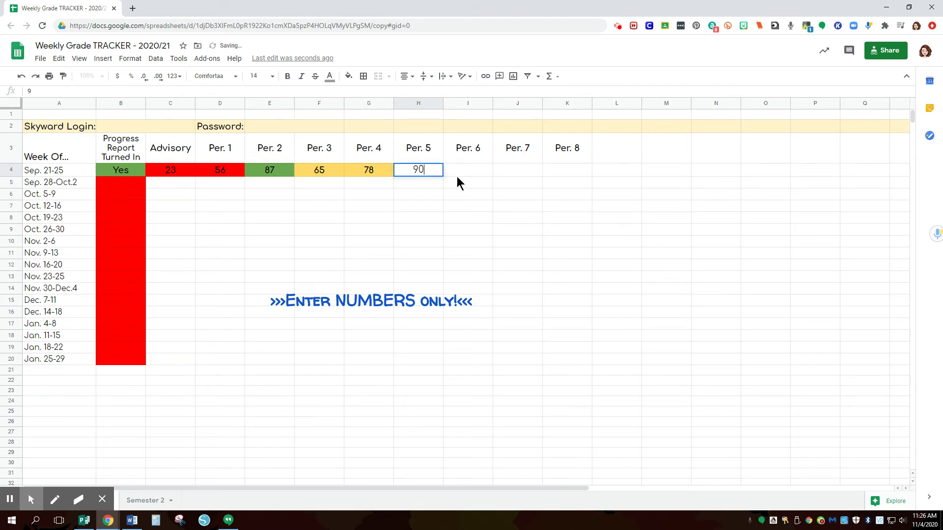
{"action": "left_click", "coordinate": [446, 184]}
Enter 90 for Per. 3 and 60 for Per. 2 in the Sep. 28-Oct.2 row
{"action": "left_click", "coordinate": [319, 183]}
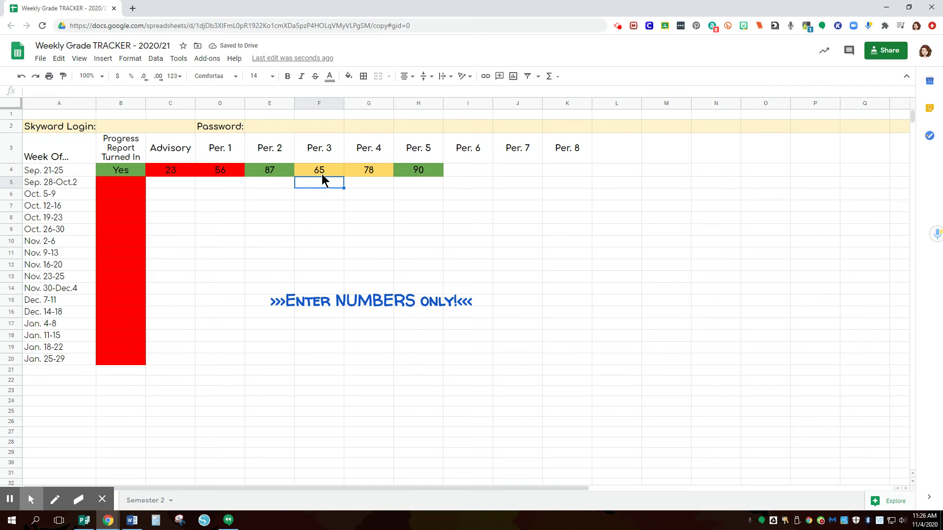
{"action": "type", "text": "90"}
{"action": "left_click", "coordinate": [337, 202]}
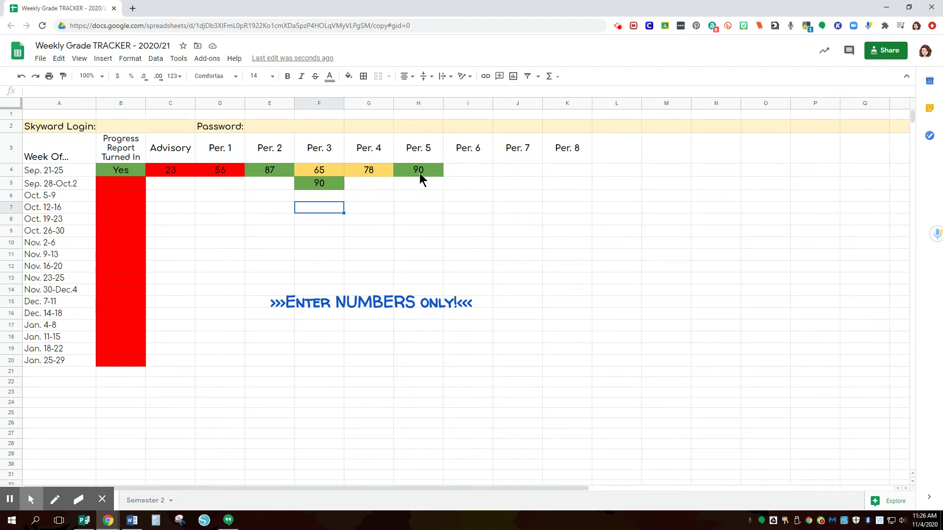
{"action": "left_click", "coordinate": [261, 188]}
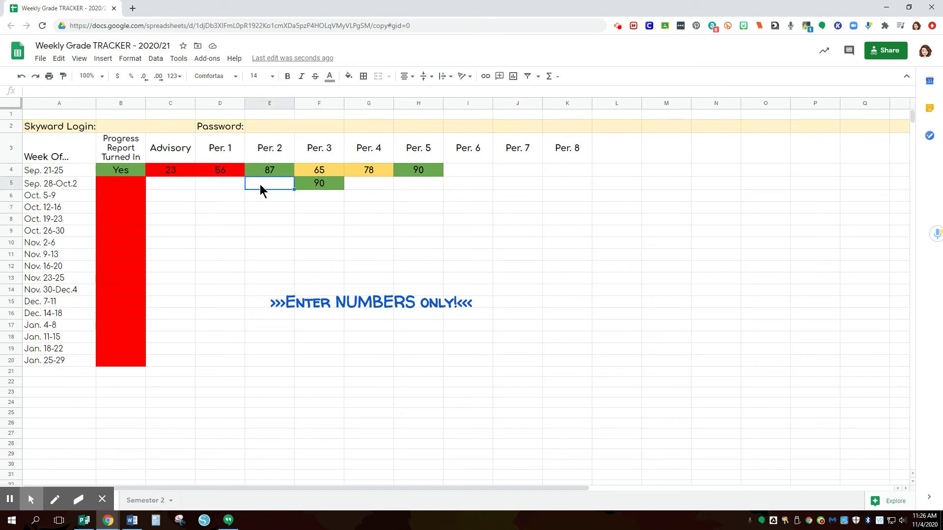
{"action": "type", "text": "60"}
{"action": "key", "text": "Return"}
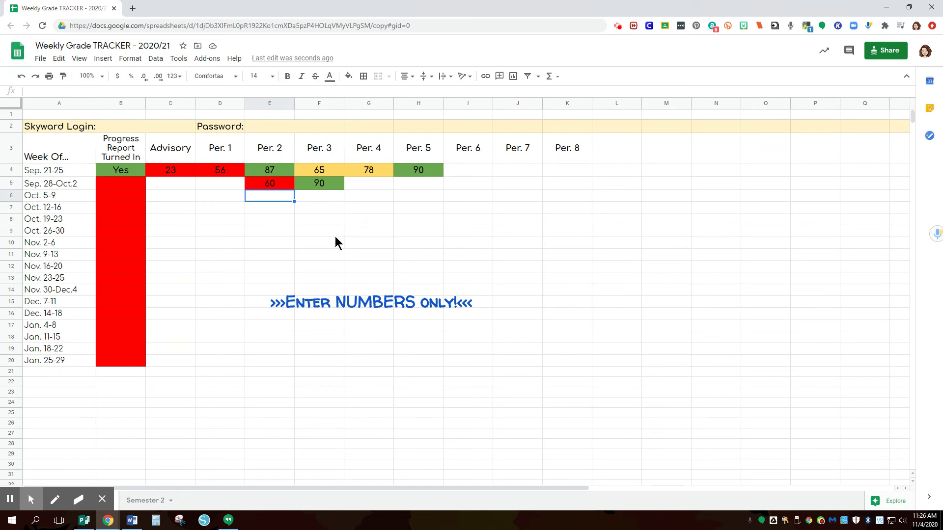
{"action": "left_click", "coordinate": [388, 306]}
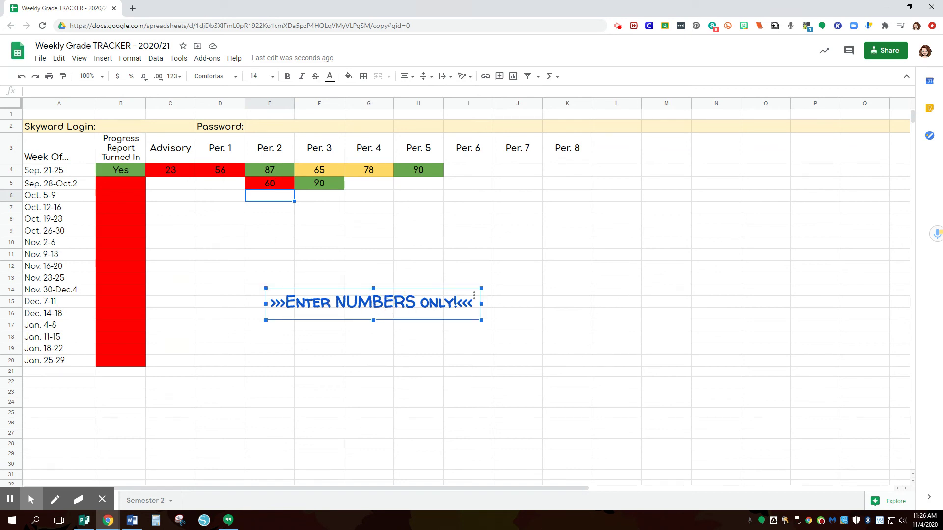
Test a letter grade in G5, delete it, and enter 76 for Sep. 28-Oct.2 Per. 4
{"action": "left_click", "coordinate": [379, 180]}
{"action": "type", "text": "A"}
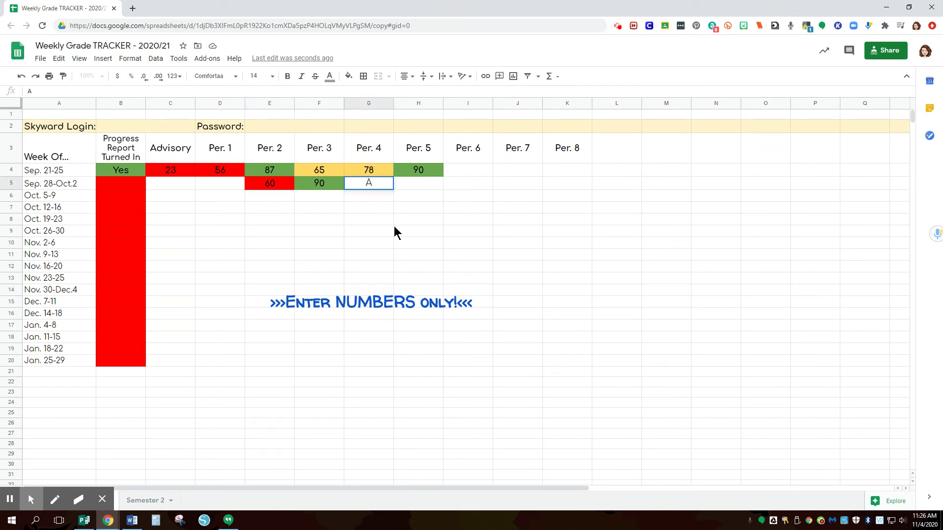
{"action": "key", "text": "Return"}
{"action": "left_click", "coordinate": [387, 182]}
{"action": "key", "text": "Delete"}
{"action": "type", "text": "76"}
{"action": "left_click", "coordinate": [353, 234]}
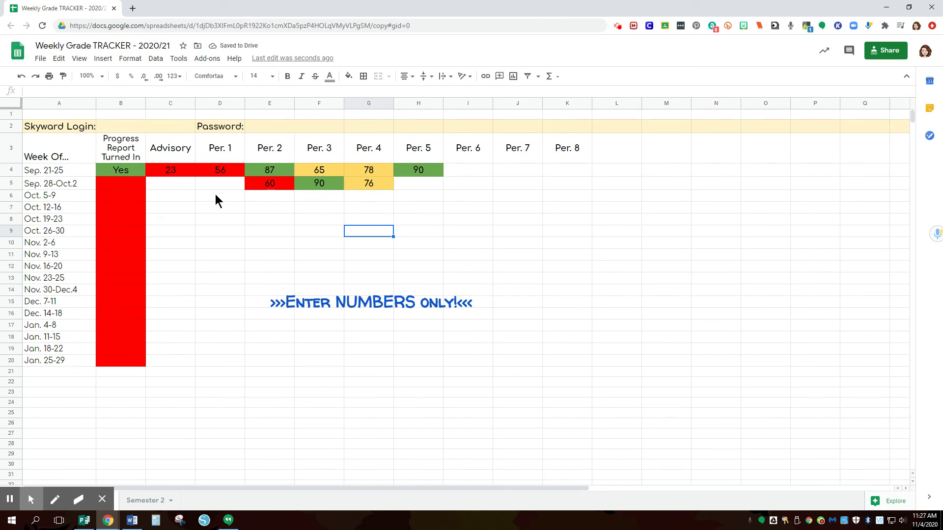
Enter 43 as the Sep. 28-Oct.2 Advisory grade
{"action": "left_click", "coordinate": [172, 184]}
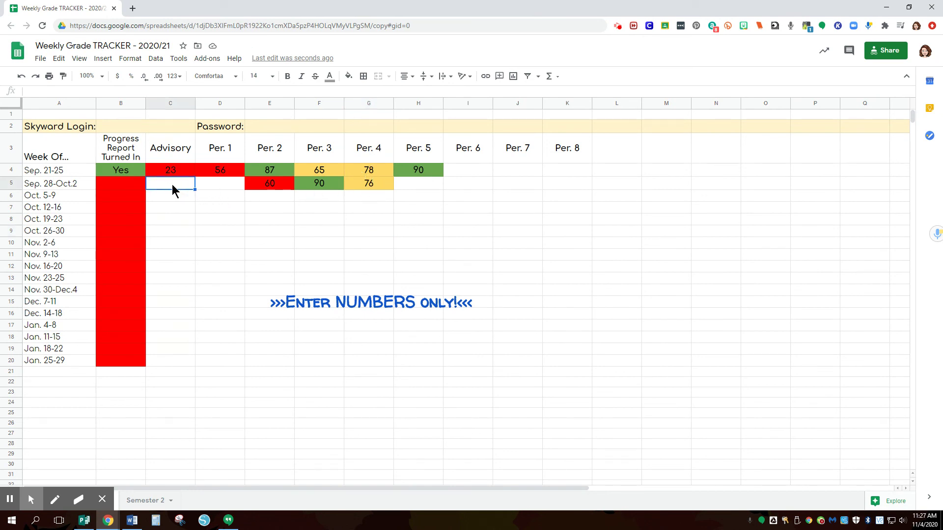
{"action": "type", "text": "43"}
{"action": "key", "text": "Return"}
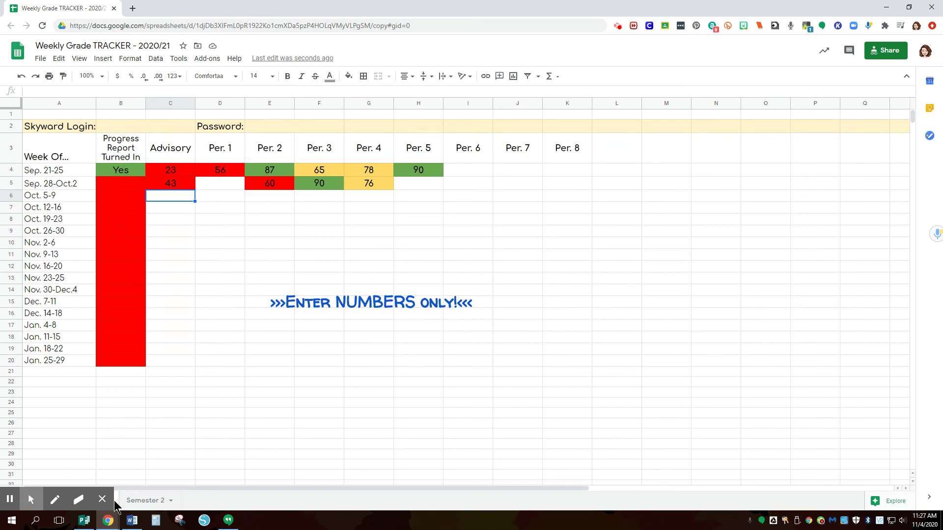
{"action": "left_click", "coordinate": [135, 500]}
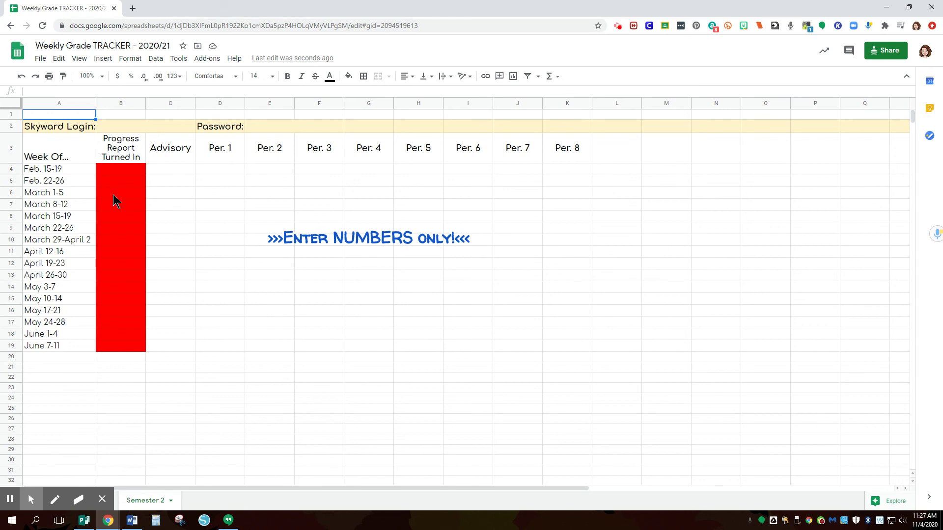
Point out the empty Advisory, Per. 1, Per. 2 and Per. 8 columns on Semester 2
{"action": "left_click", "coordinate": [163, 151]}
{"action": "left_click", "coordinate": [220, 150]}
{"action": "left_click", "coordinate": [269, 150]}
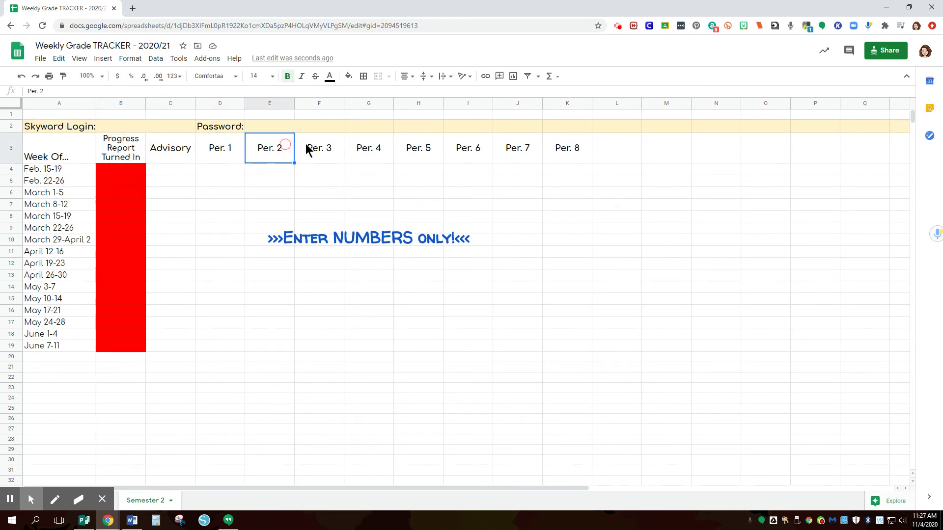
{"action": "left_click", "coordinate": [566, 150]}
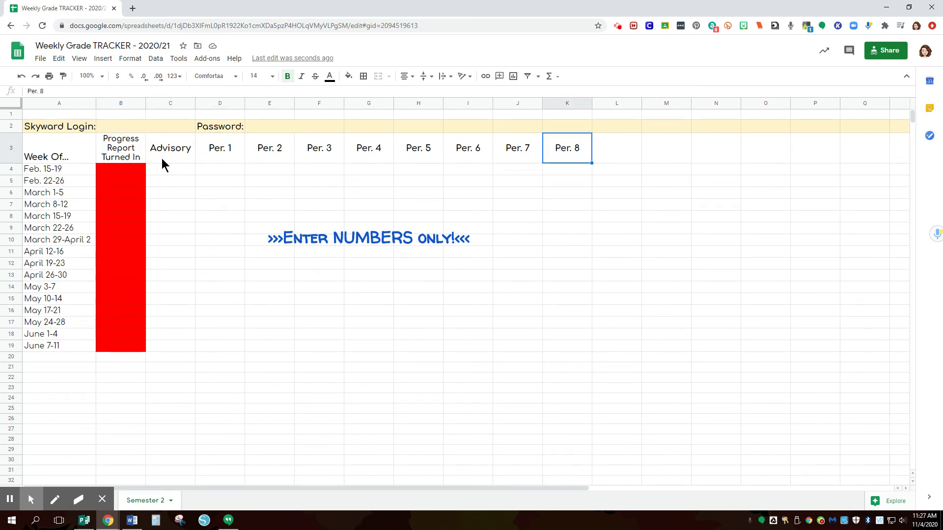